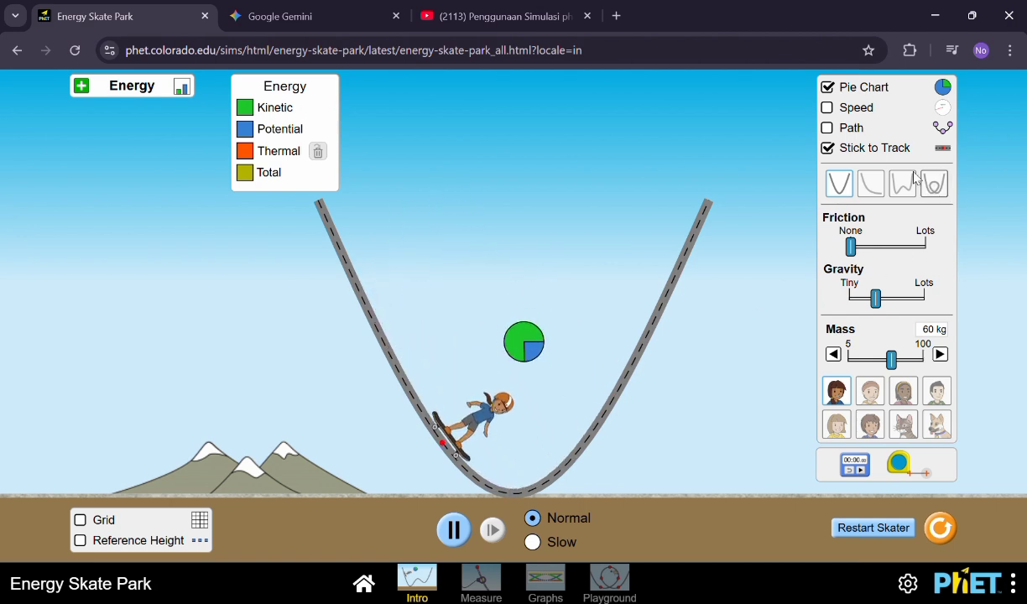
Step: Switch the Speed and Path displays on and back off while the skater moves on the U-shaped track
left_click(909, 114)
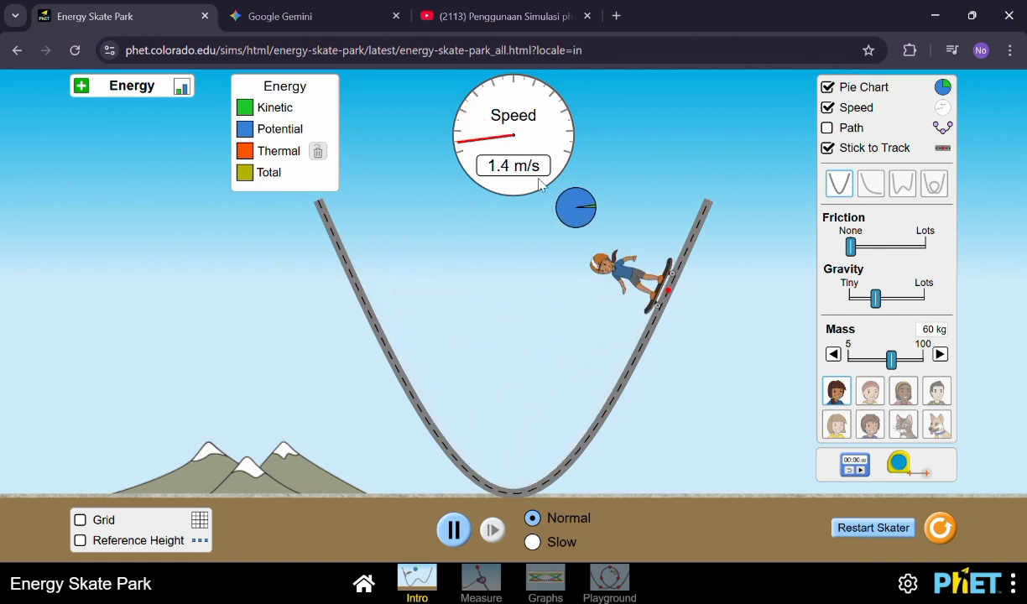
left_click(828, 129)
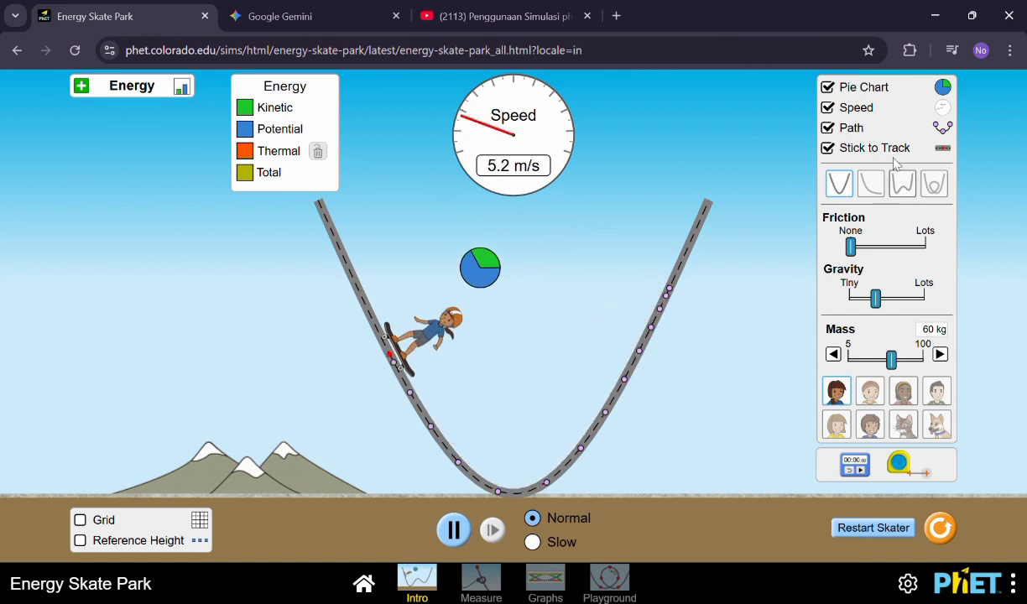
left_click(872, 127)
left_click(877, 110)
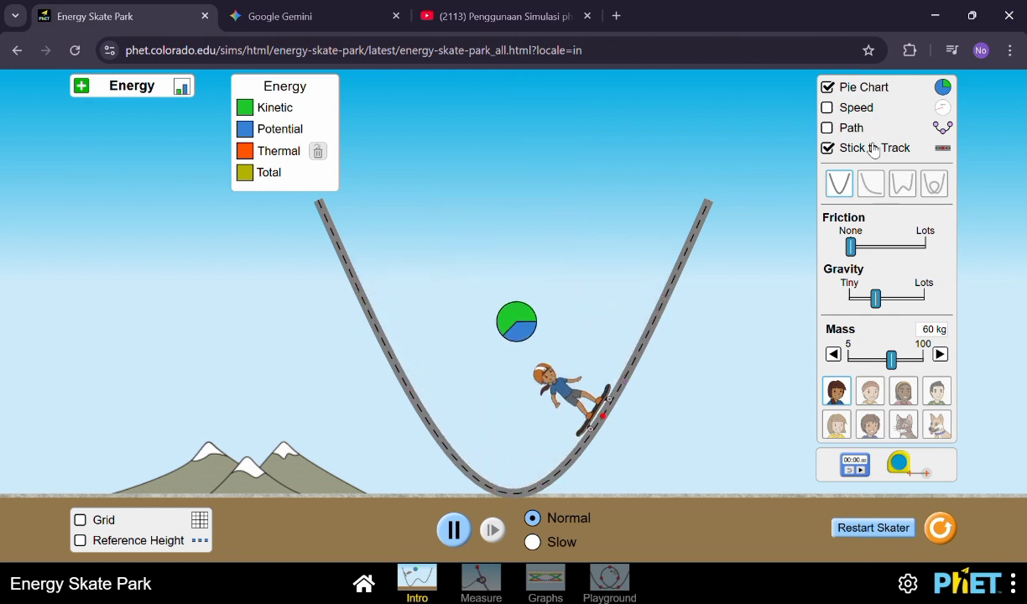
Step: Preview the downhill ramp and double-dip tracks repeatedly, finishing back on the U-shaped track
left_click(871, 186)
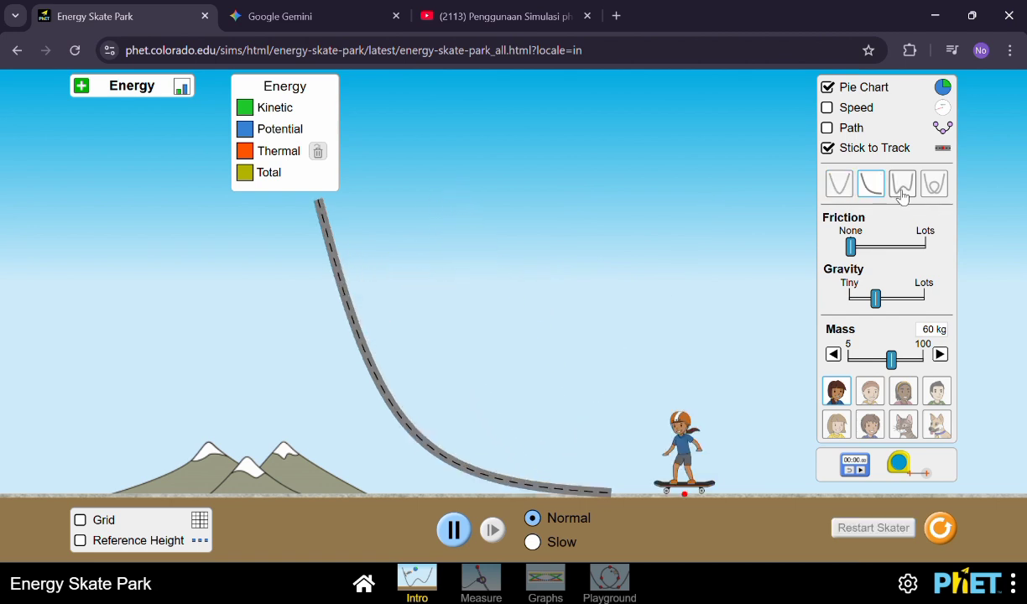
left_click(902, 188)
left_click(841, 190)
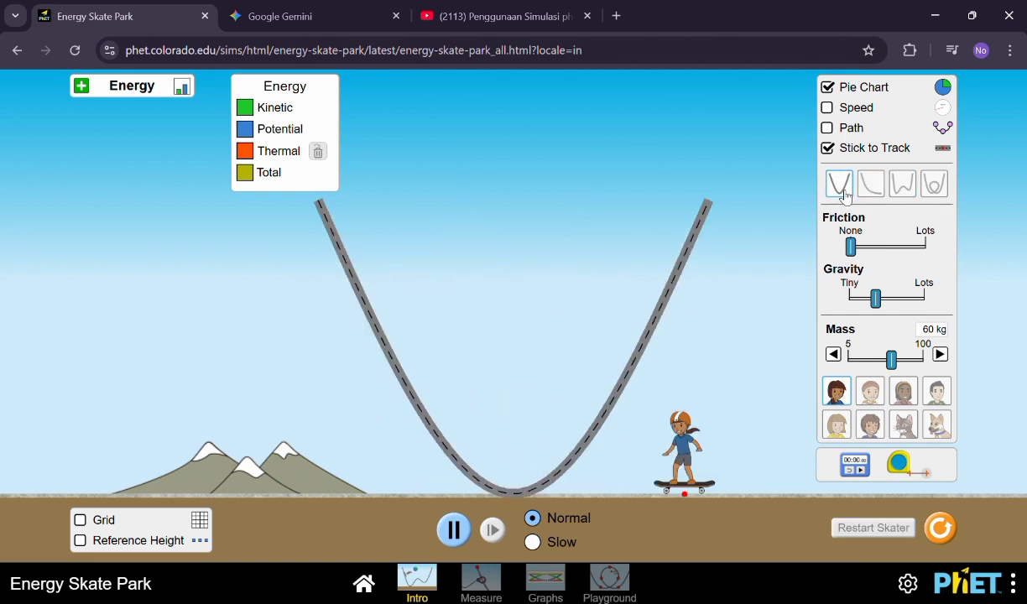
left_click(873, 188)
left_click(901, 186)
left_click(849, 190)
left_click(870, 190)
left_click(901, 186)
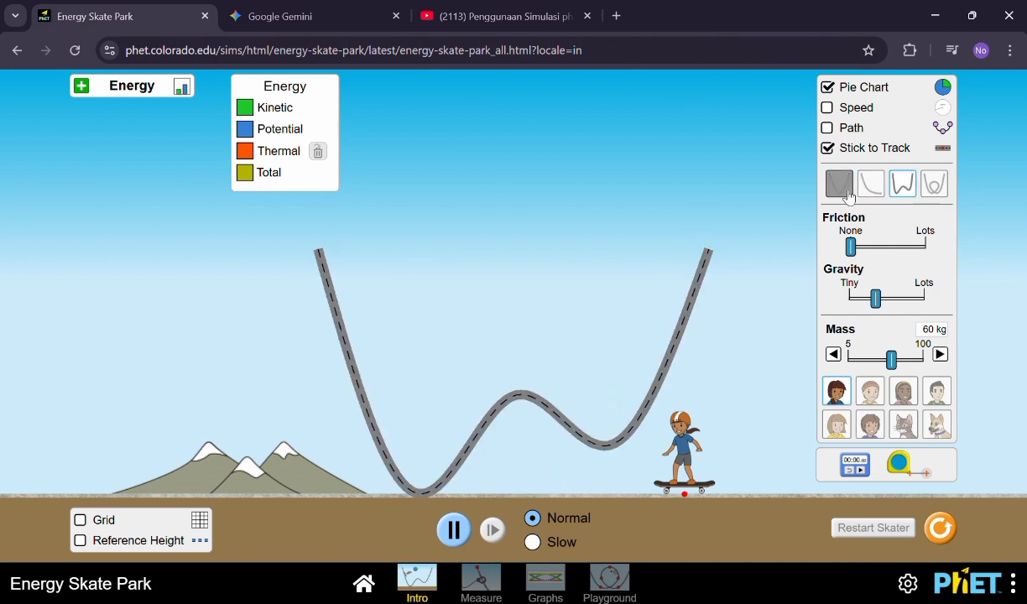
left_click(847, 193)
left_click(870, 186)
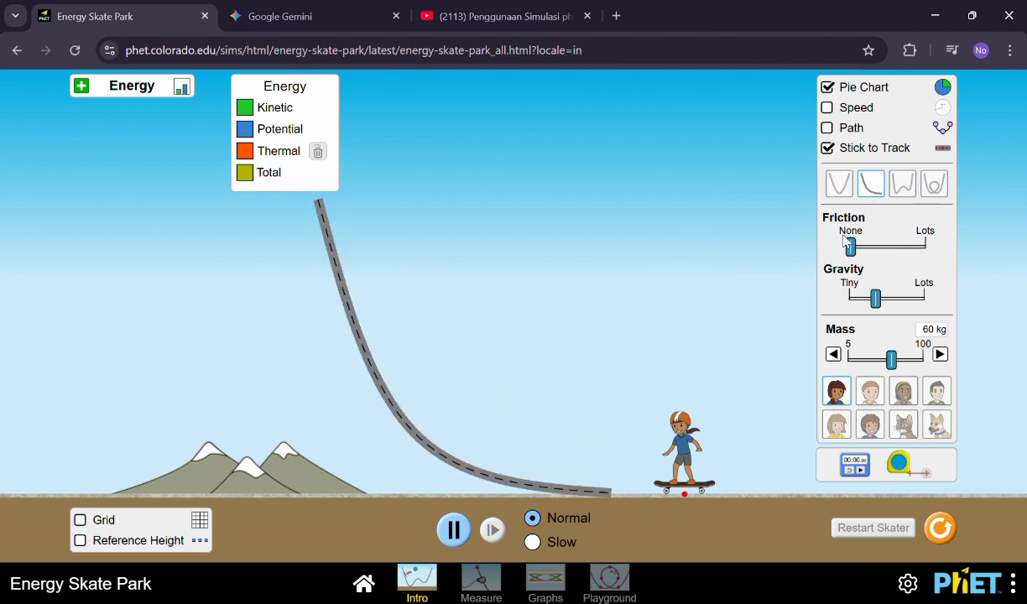
left_click(842, 190)
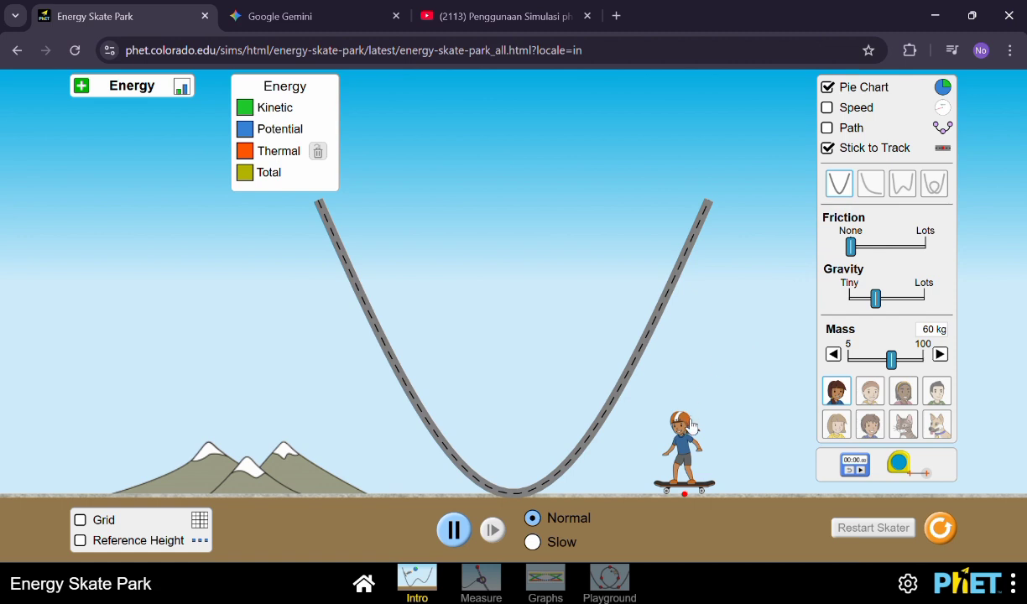
Step: Release the skater on the U-shaped track and test friction at Lots before returning it to None
left_click_drag(704, 436, 637, 264)
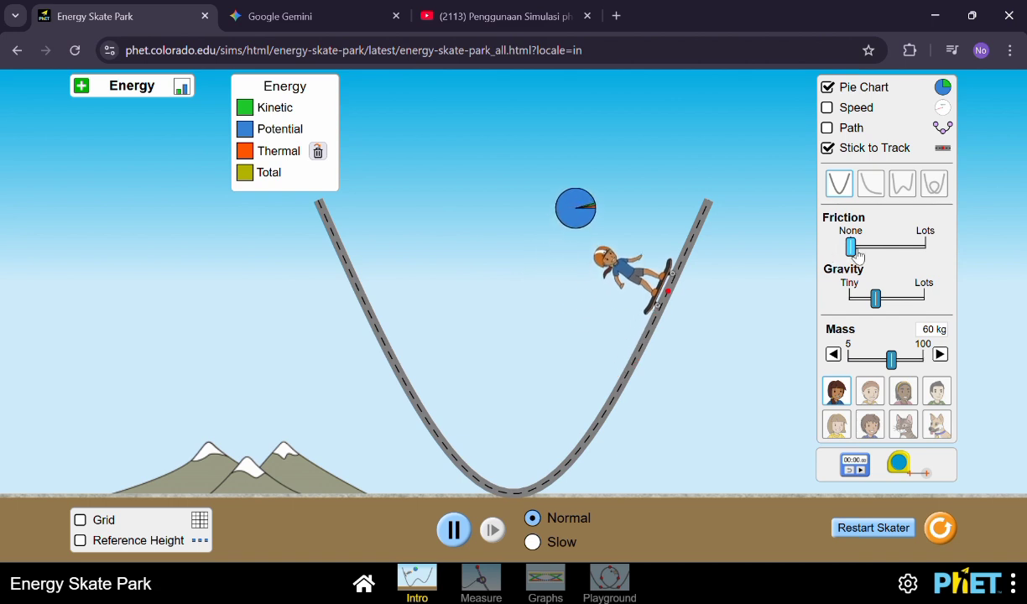
left_click_drag(850, 246, 949, 252)
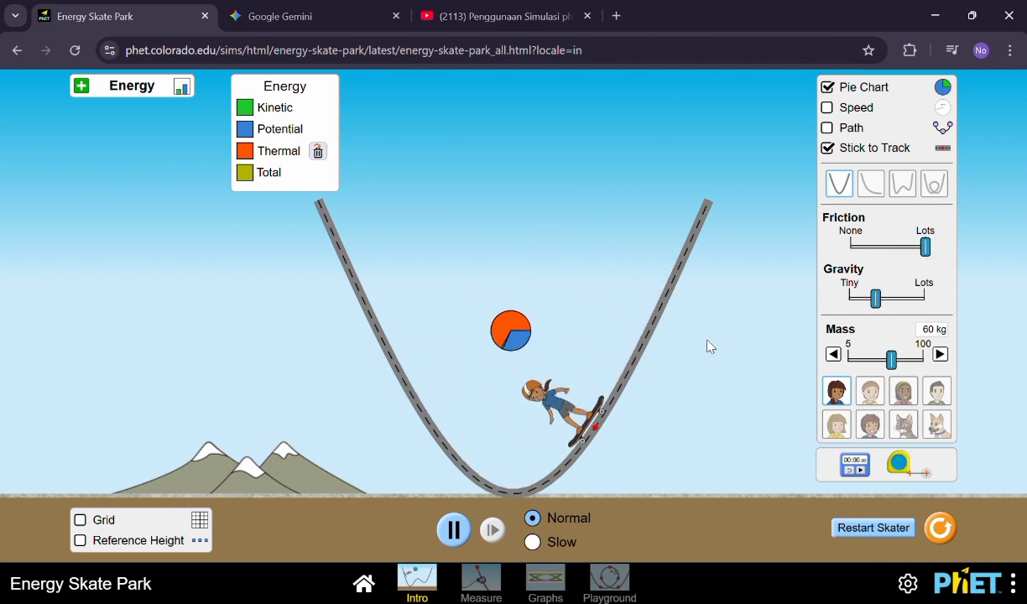
left_click_drag(927, 247, 825, 266)
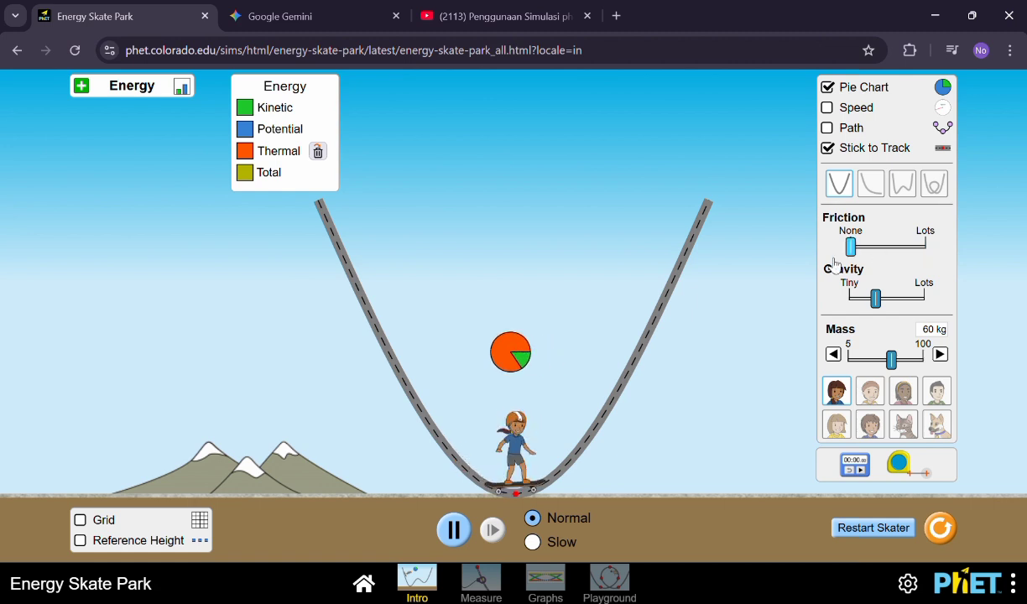
Step: Release the skater from high on the track's right side, raise gravity slightly, and return the skater to the ground
left_click_drag(528, 417, 677, 268)
mouse_move(887, 307)
left_mouse_down()
mouse_move(894, 300)
mouse_move(848, 298)
mouse_move(955, 282)
mouse_move(897, 307)
left_mouse_up()
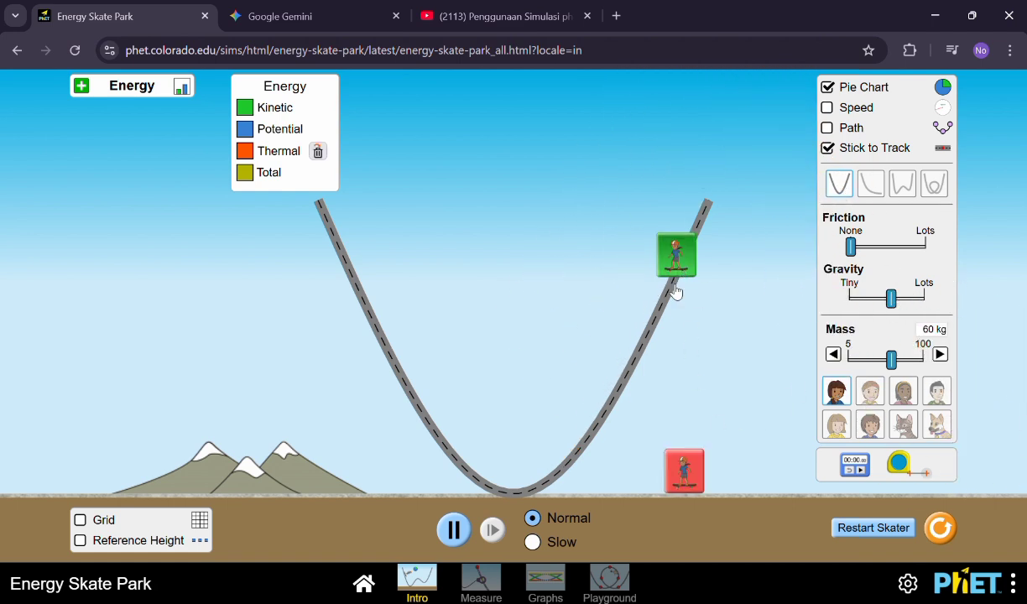
left_click(698, 471)
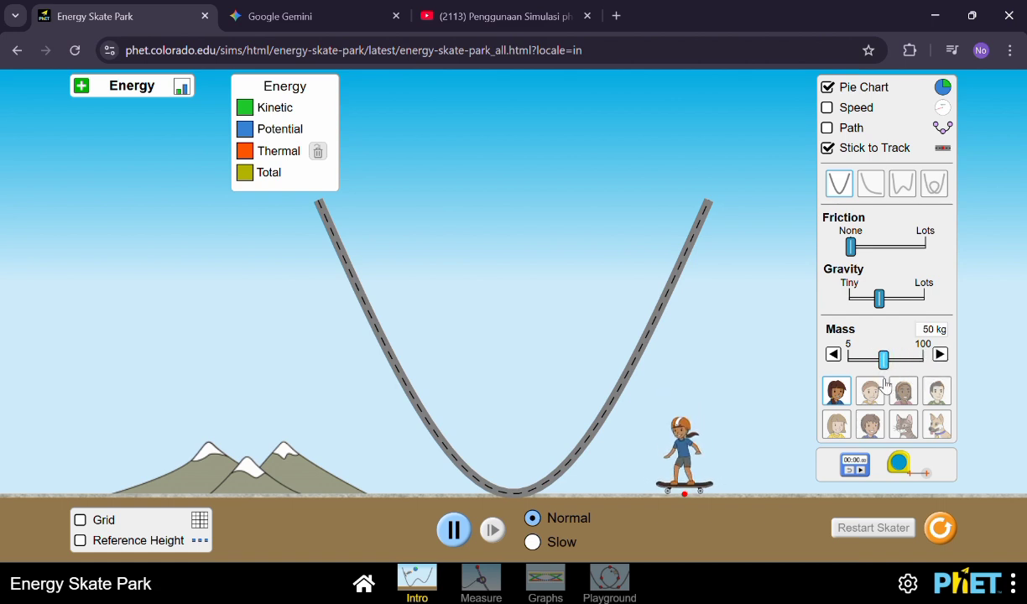
Step: Try a skater mass of 100 kg and preview several characters, choosing the cat as the skater
left_click_drag(841, 372, 940, 384)
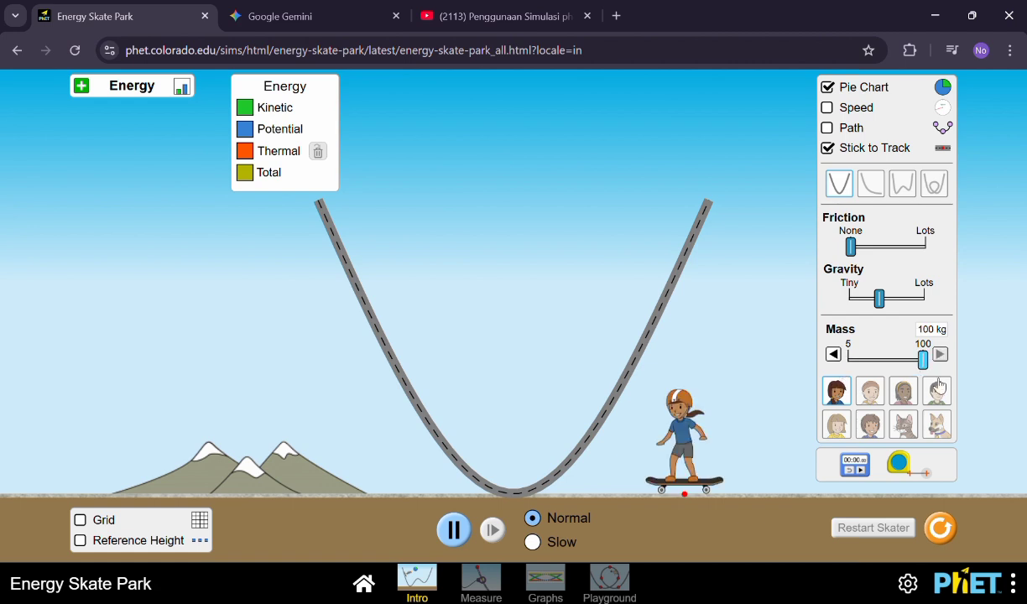
left_click(898, 401)
left_click(870, 424)
left_click(937, 390)
left_click(903, 390)
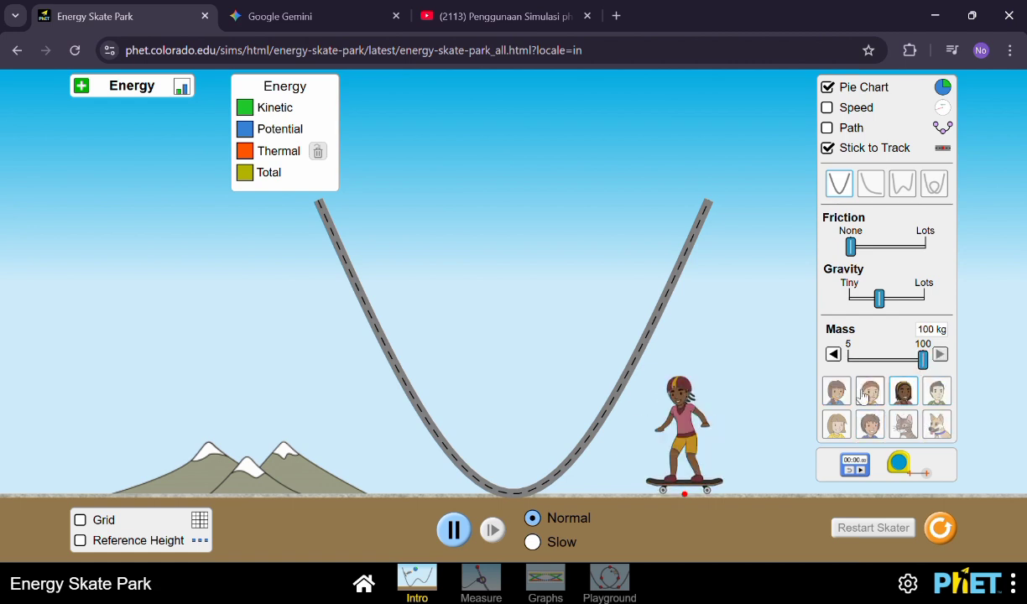
left_click(870, 390)
left_click(903, 426)
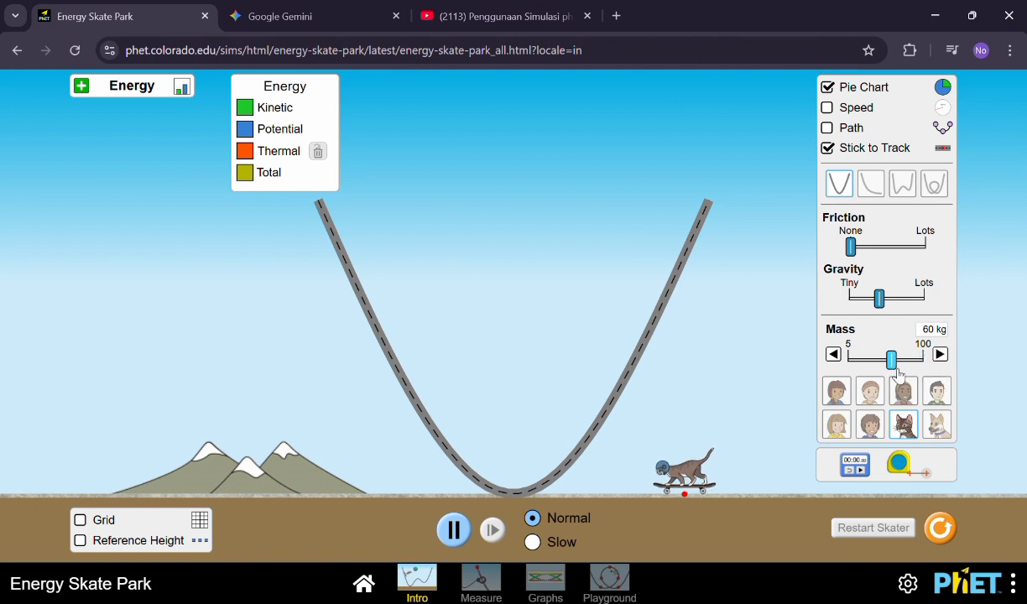
Step: Release the cat from about 4 m on the track's right side, with the Energy bar graph and Grid displayed
left_click(186, 91)
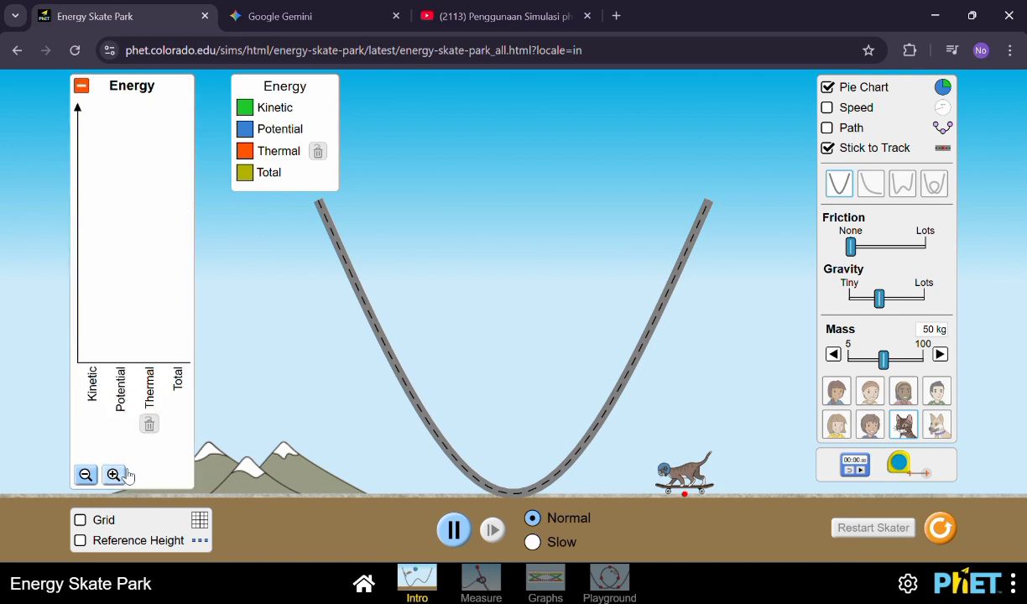
left_click_drag(700, 501, 679, 314)
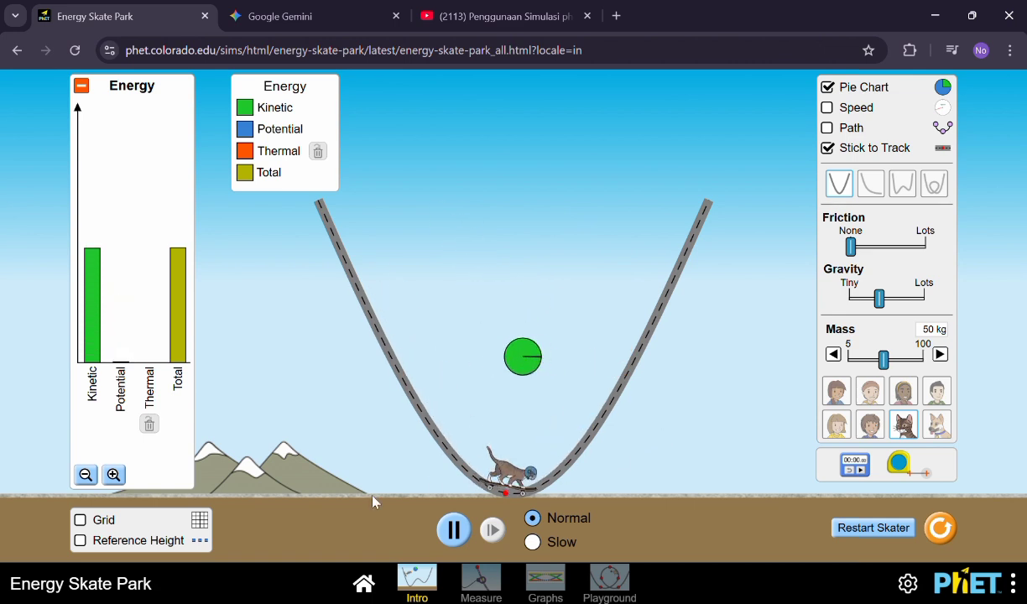
left_click(175, 520)
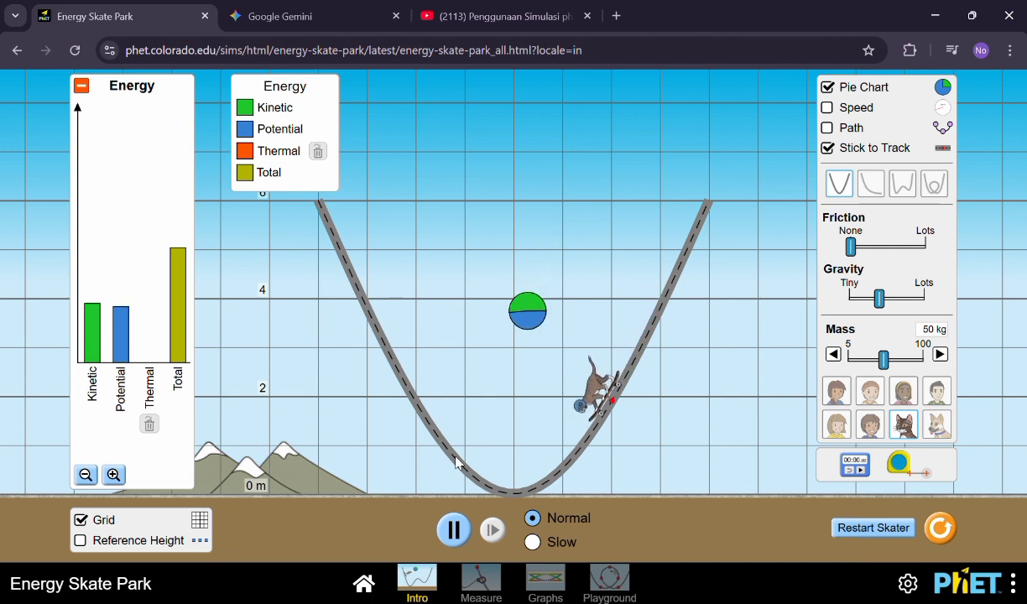
Step: Pause and resume the simulation, stopping the cat high on the right side of the track to inspect its energy
left_click(453, 530)
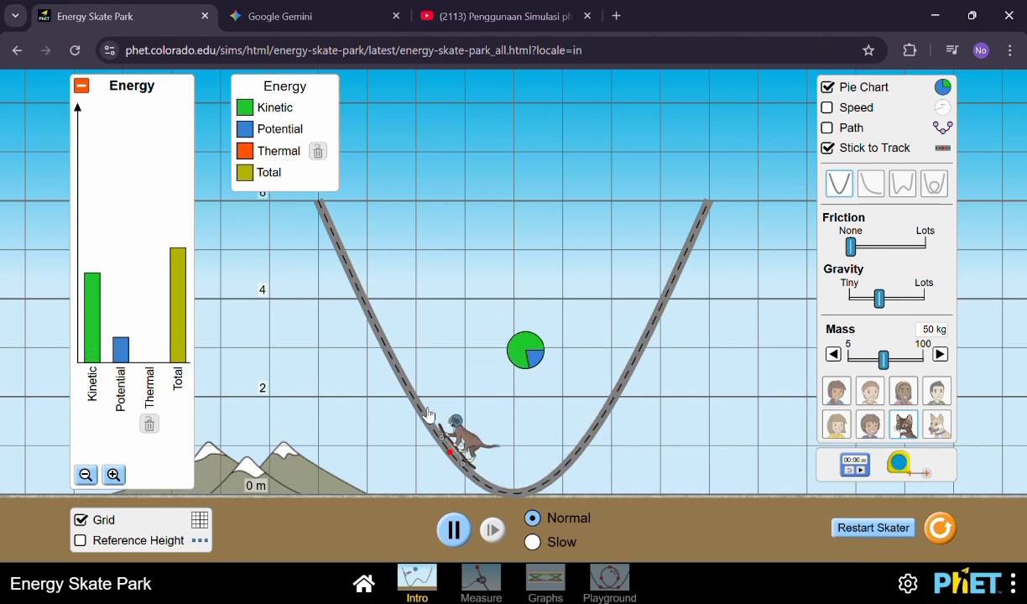
left_click(455, 529)
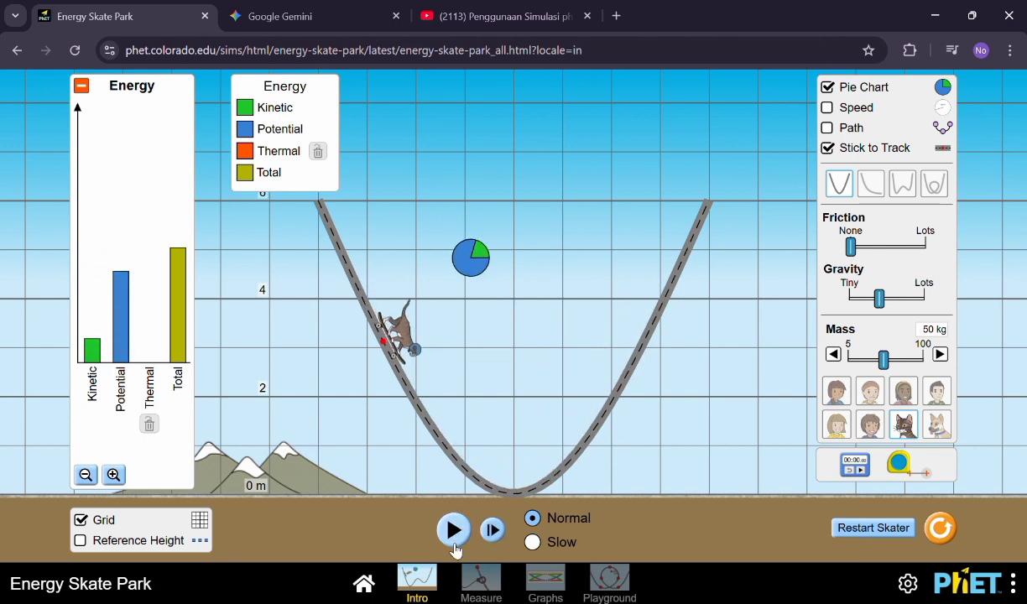
left_click(453, 541)
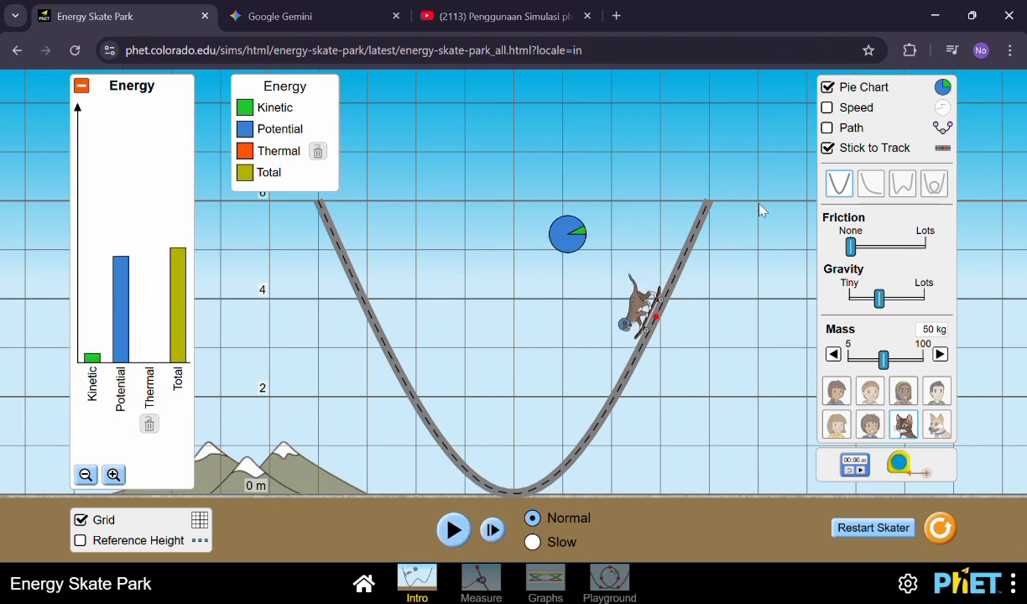
Step: Show the Speed and Path displays and run the simulation in Slow mode, pausing with the cat at the track's lowest point
left_click(848, 109)
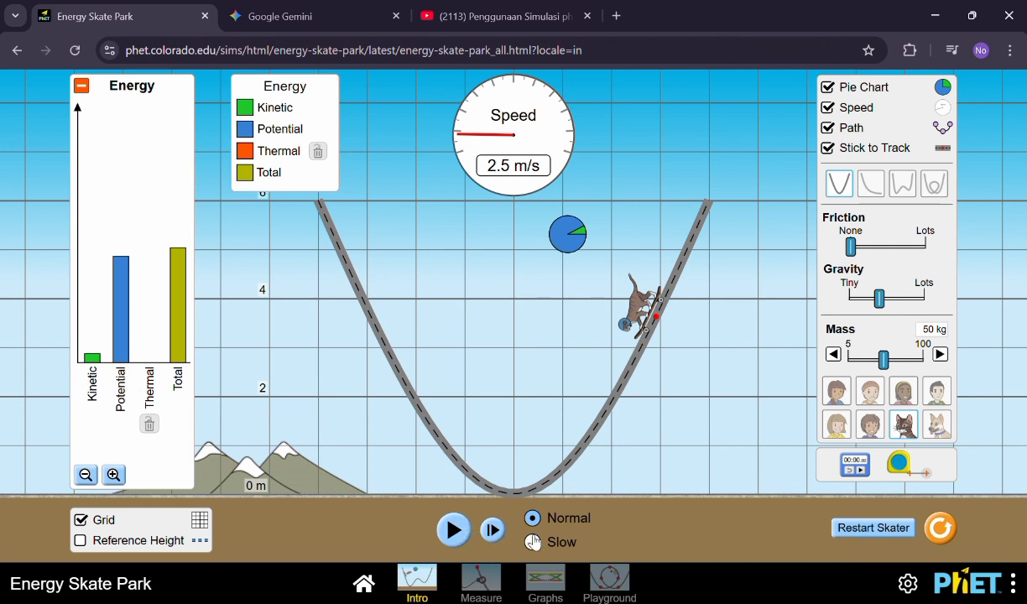
left_click(453, 541)
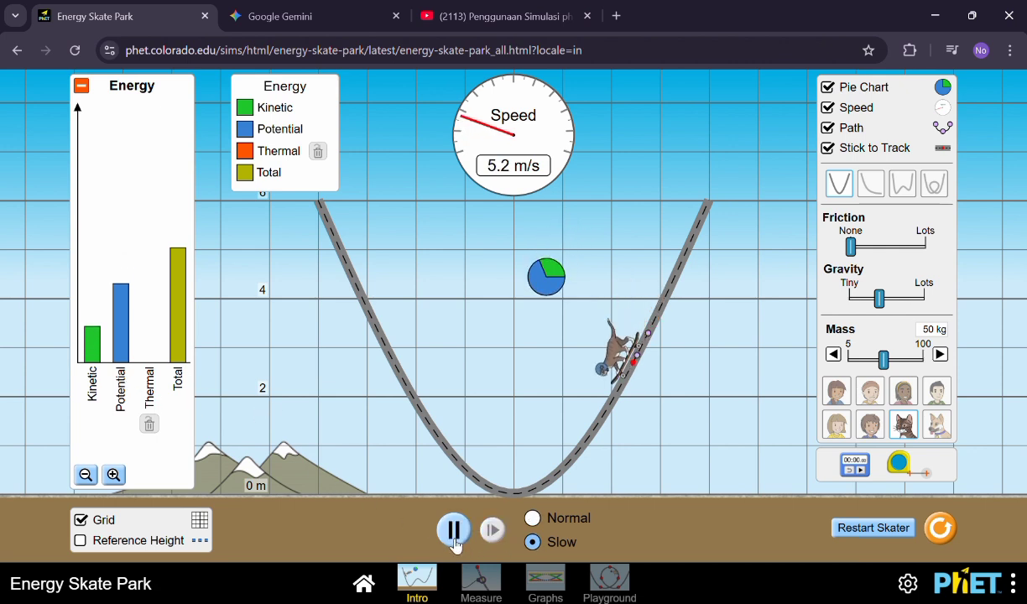
left_click(456, 537)
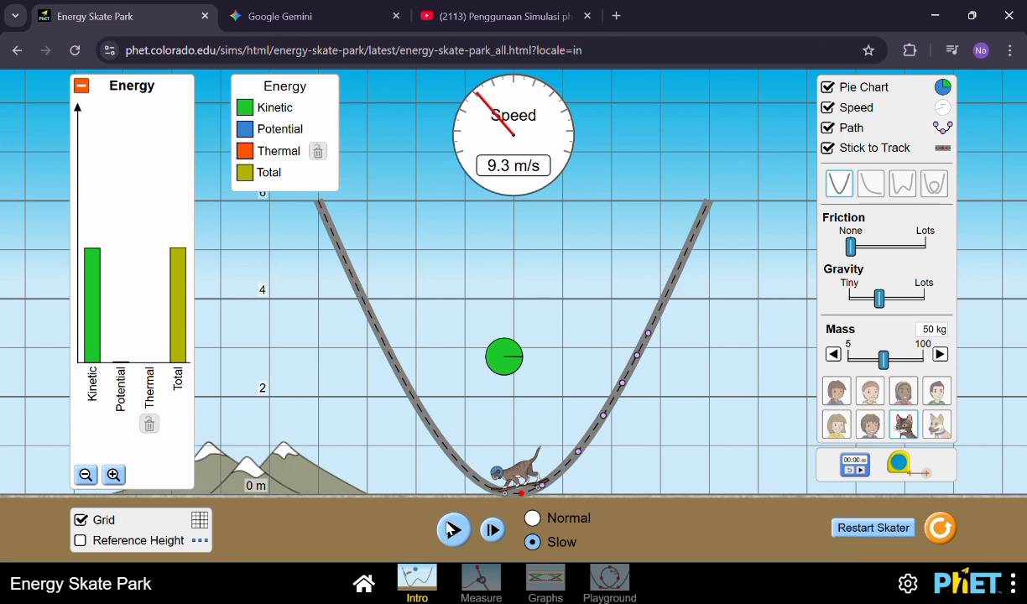
Step: Resume the slow motion and pause the cat near its highest point on the track's left side to examine its energy
left_click(453, 530)
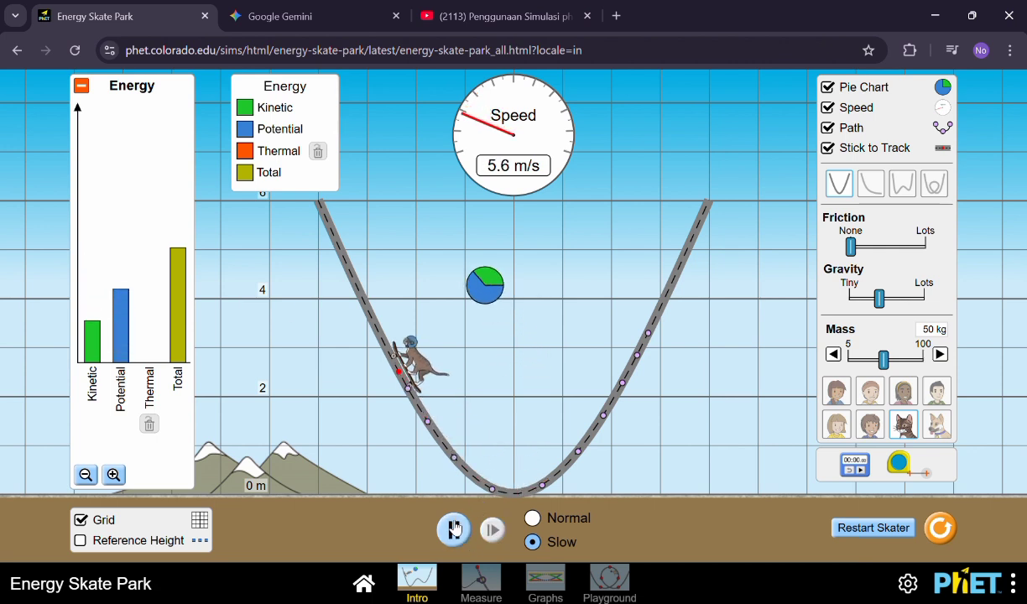
left_click(457, 531)
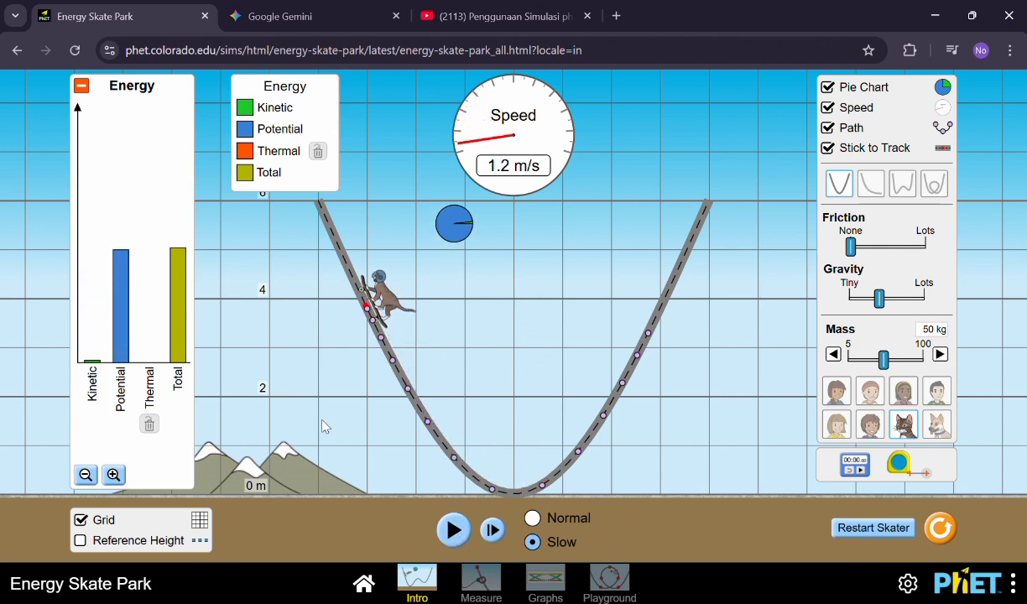
left_click(457, 530)
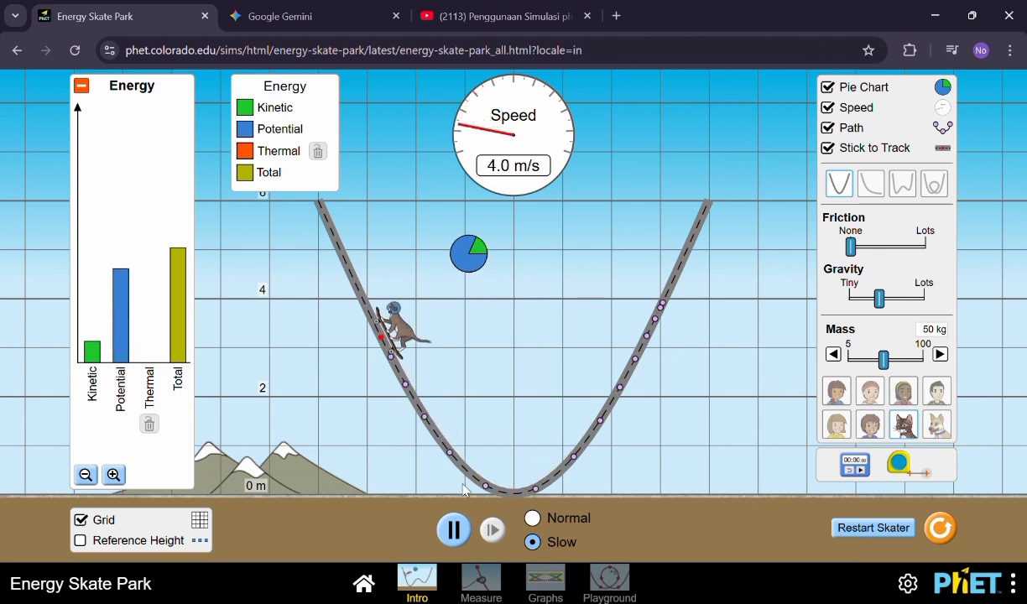
left_click(453, 529)
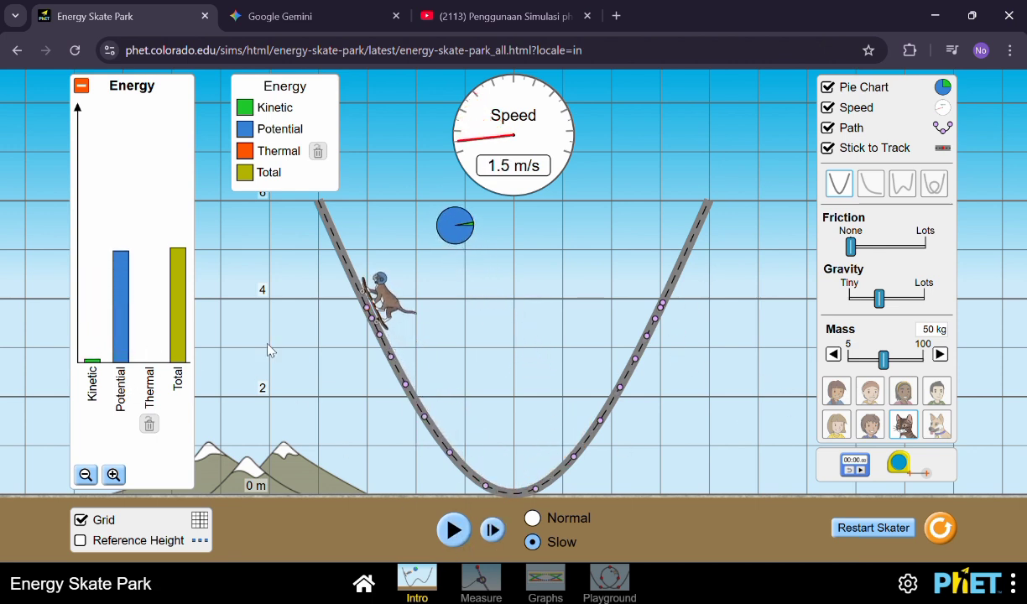
Step: Run and pause the cat at the track's lowest point, right-hand peak and left-hand peak to compare speed and energy
left_click(453, 529)
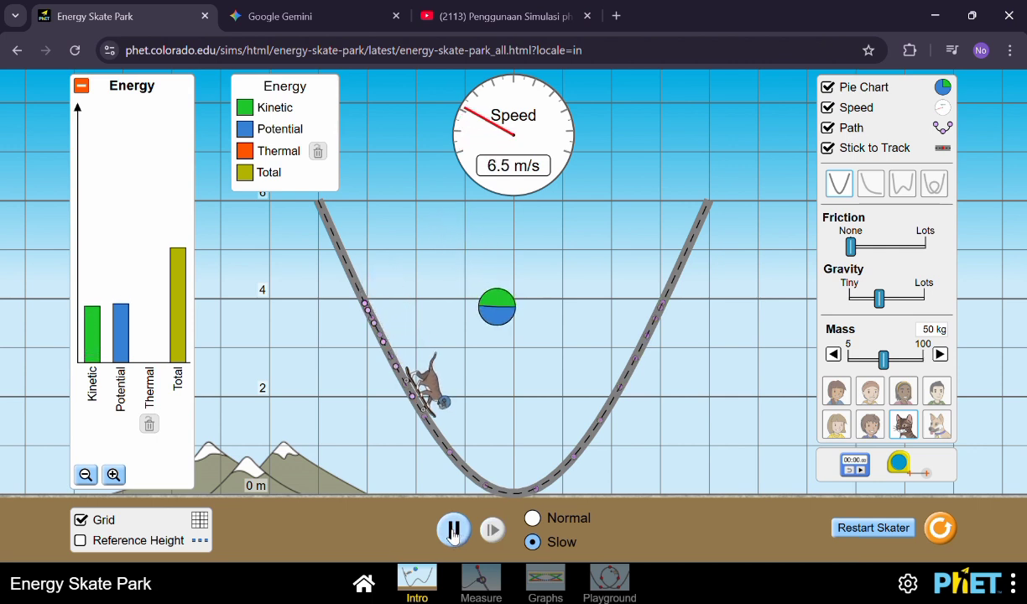
left_click(454, 530)
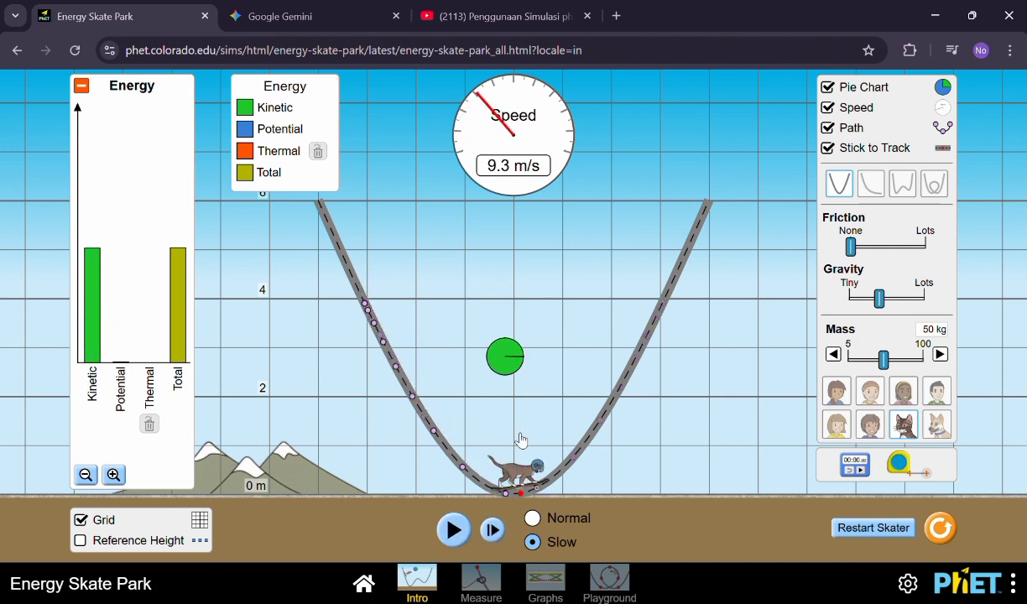
left_click(466, 531)
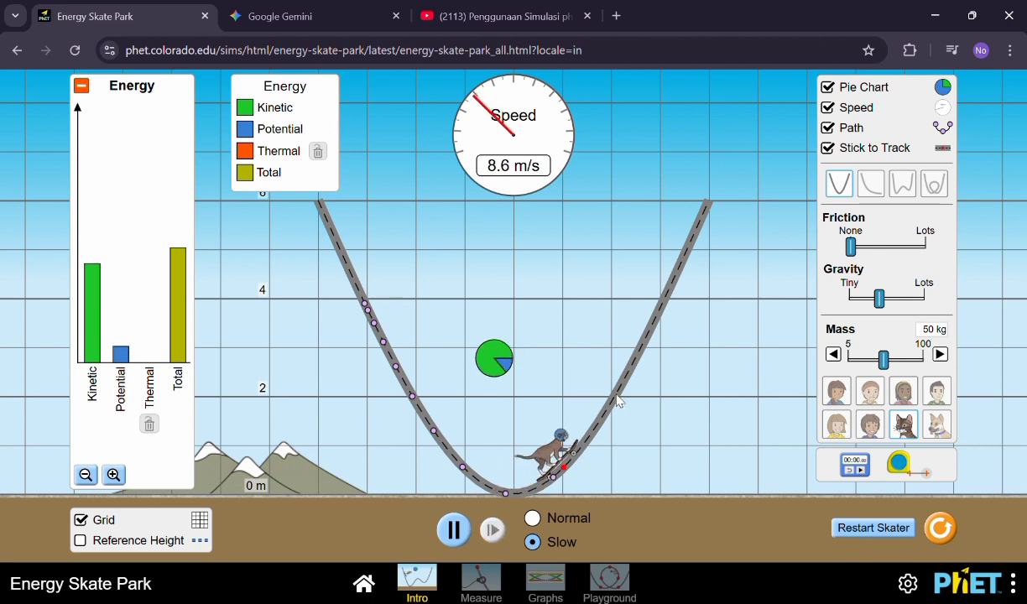
left_click(453, 533)
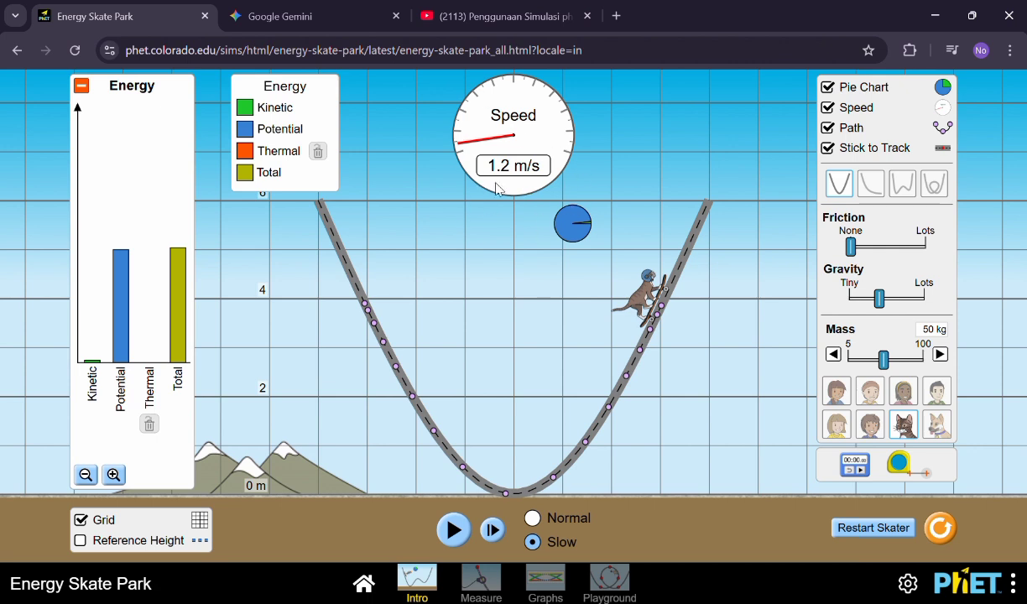
left_click(466, 532)
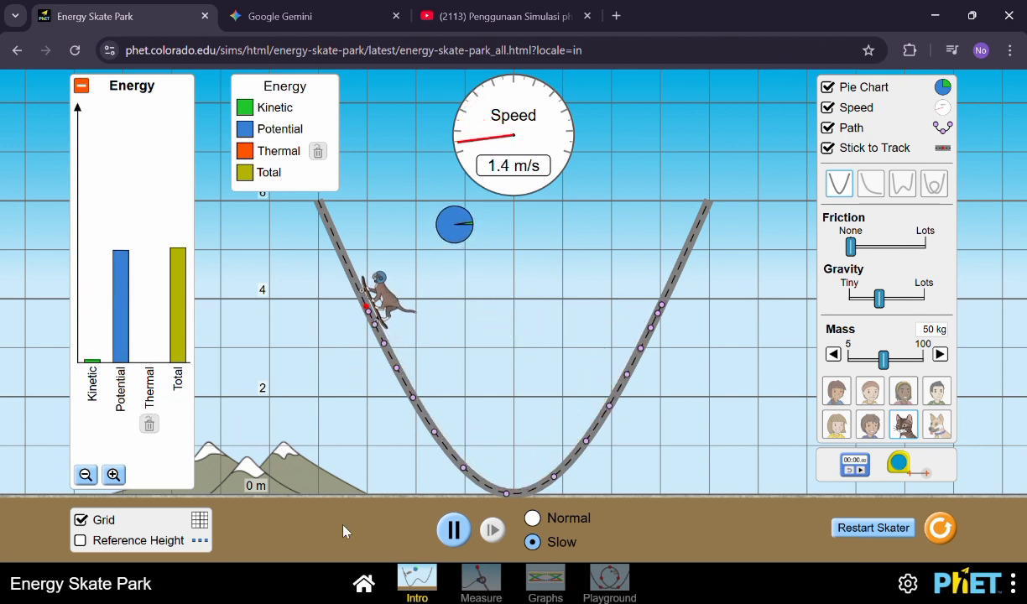
left_click(453, 530)
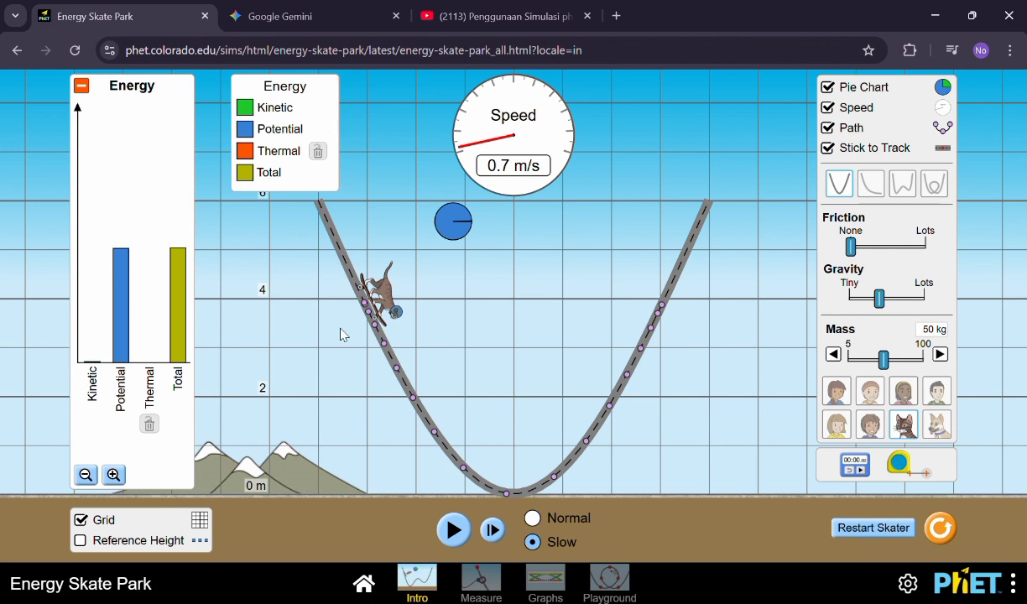
Step: Resume the slow motion and pause the cat near the track's lowest point and again near its left-hand peak to compare energy
left_click(459, 537)
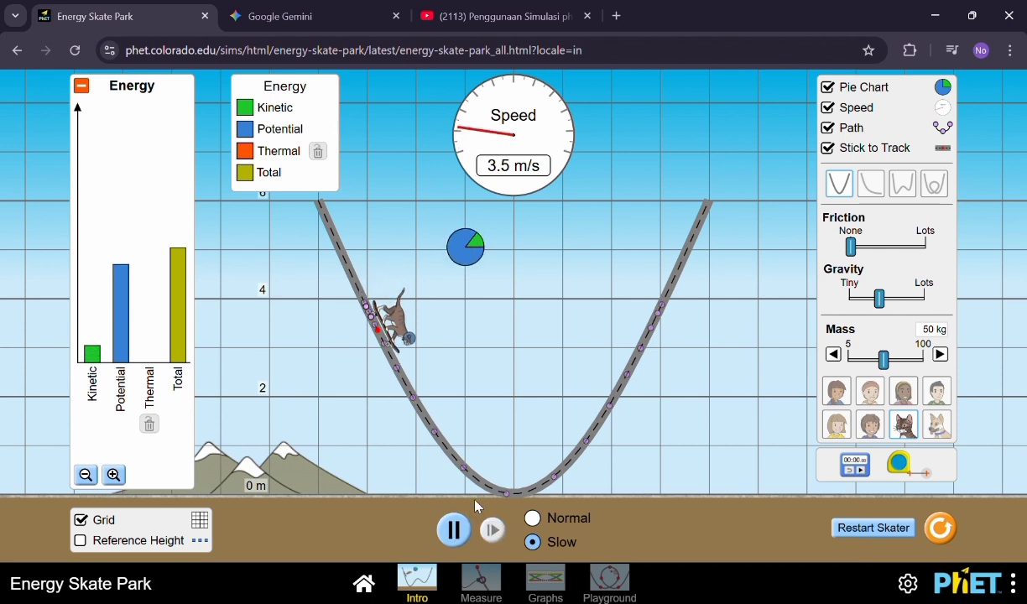
left_click(456, 530)
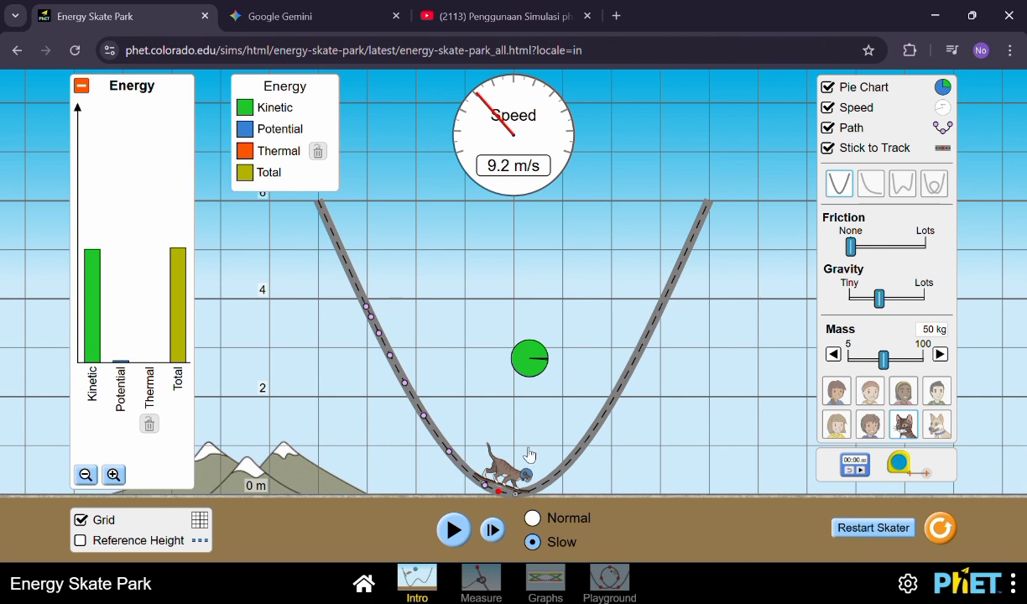
left_click(460, 530)
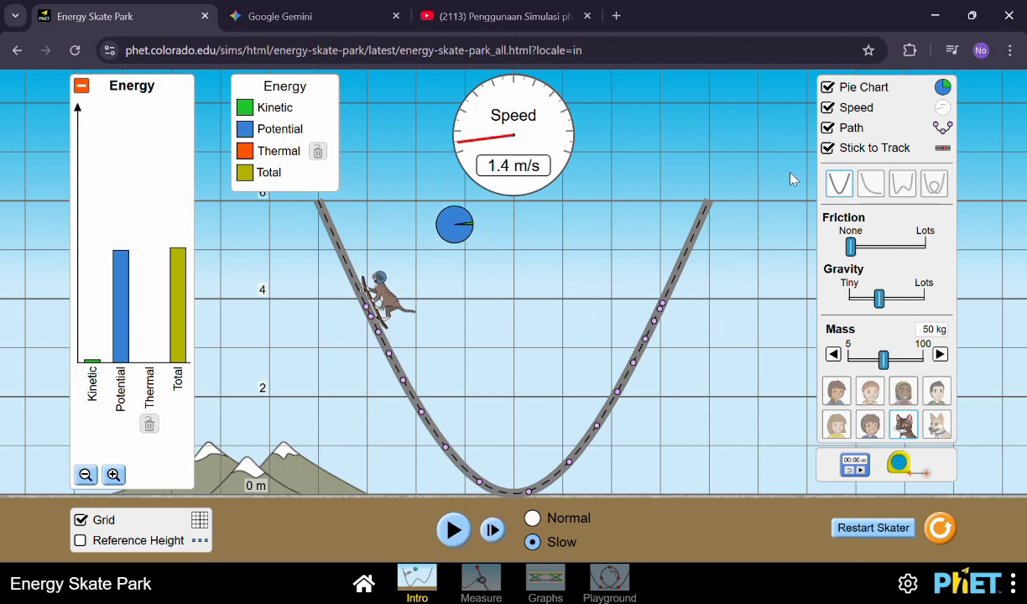
Step: Hide the Speed display and release the cat from a higher point on the track's left side
left_click(845, 114)
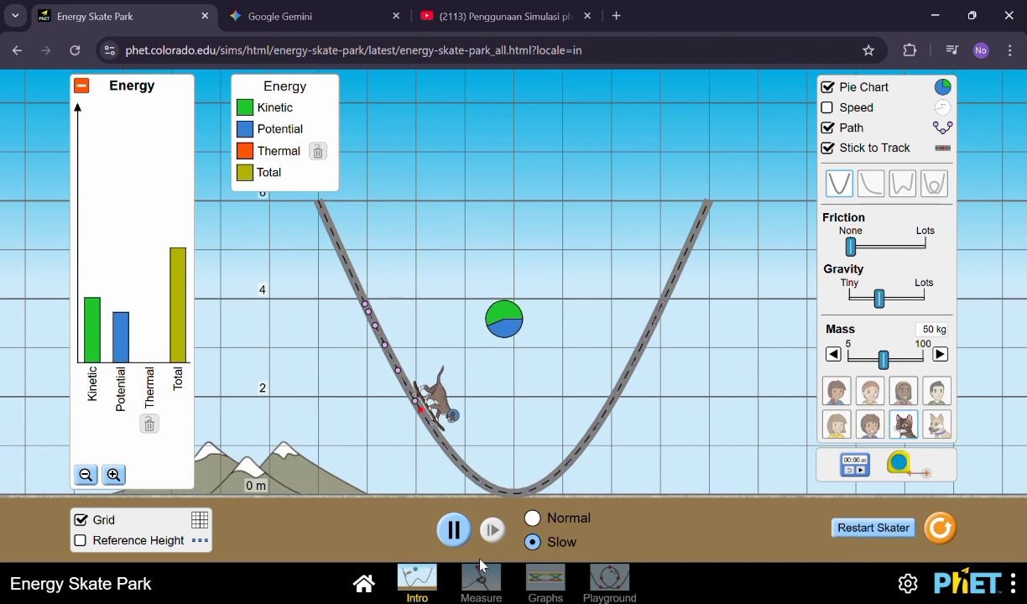
left_click_drag(585, 434, 339, 268)
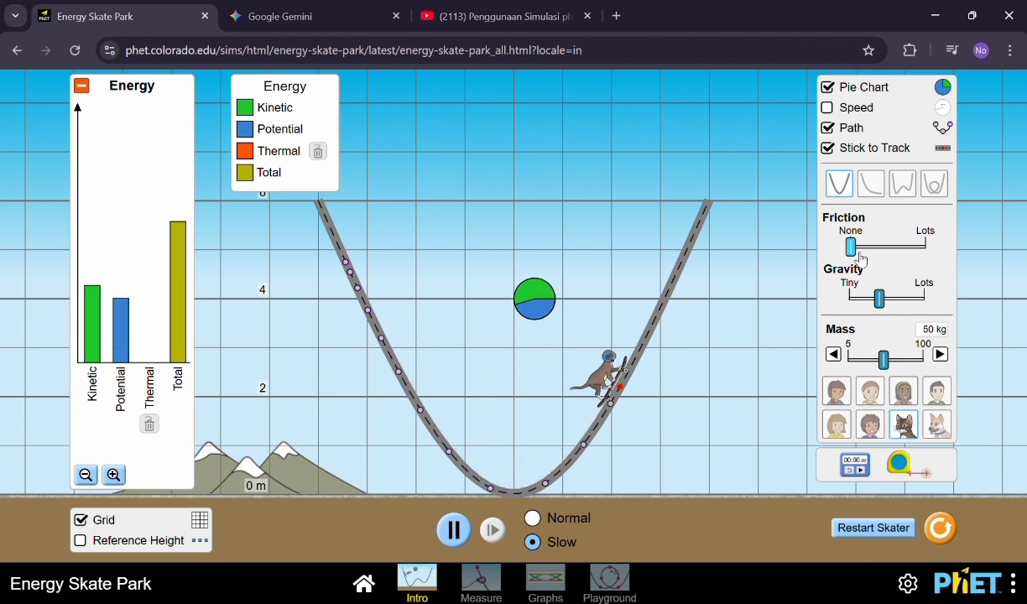
Step: Set Friction to Lots and run at Normal and Slow speed, pausing near the lowest point to examine thermal energy before resuming
left_click(925, 246)
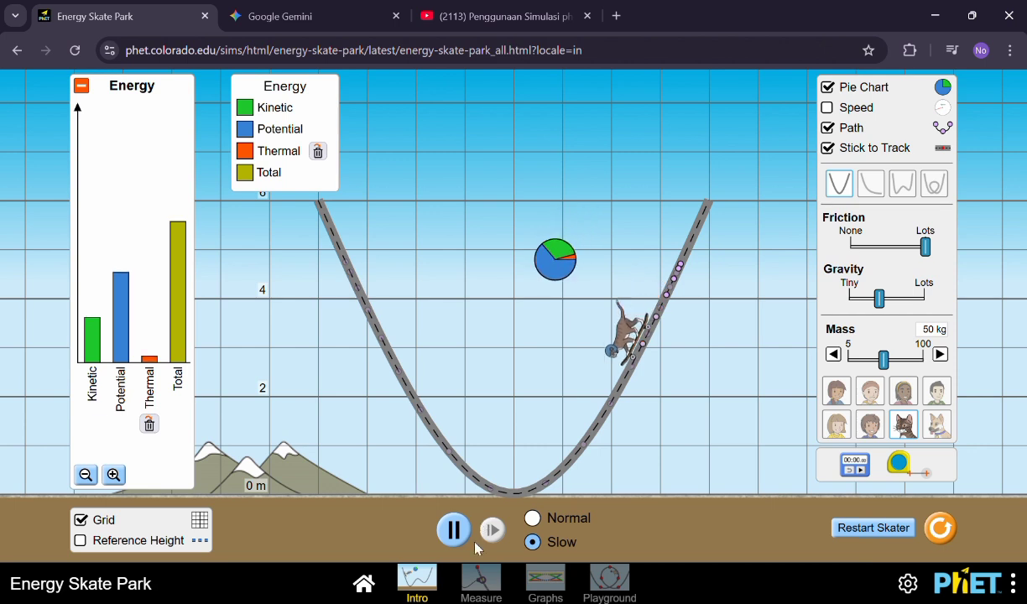
left_click(533, 518)
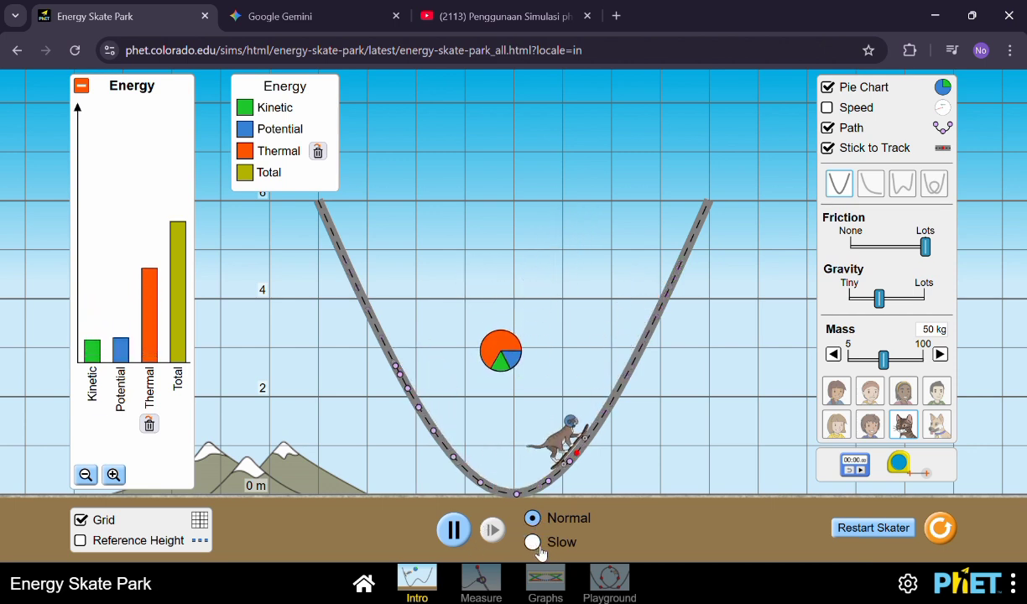
left_click(533, 542)
left_click(460, 531)
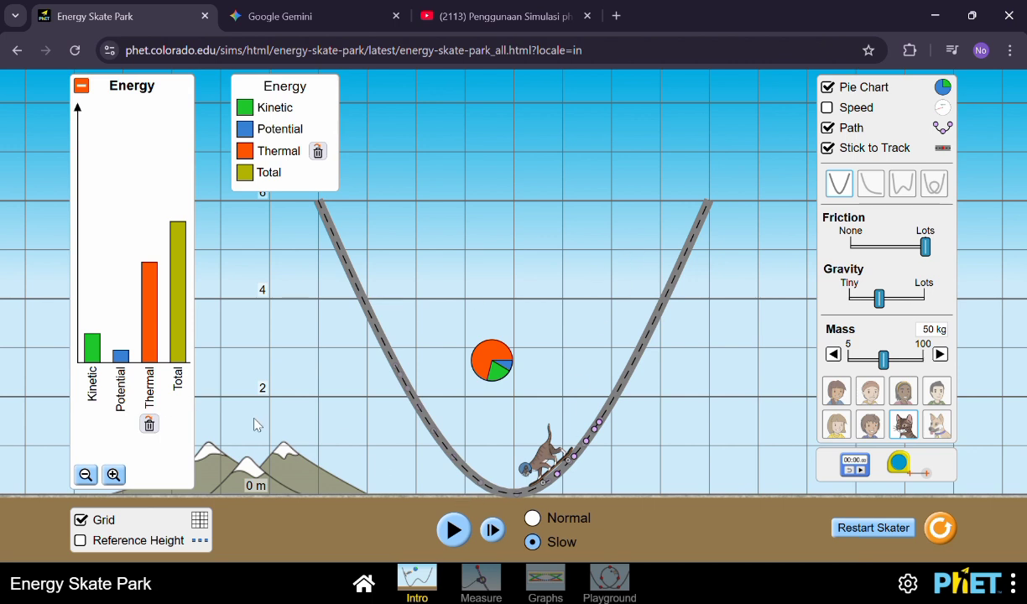
left_click(458, 521)
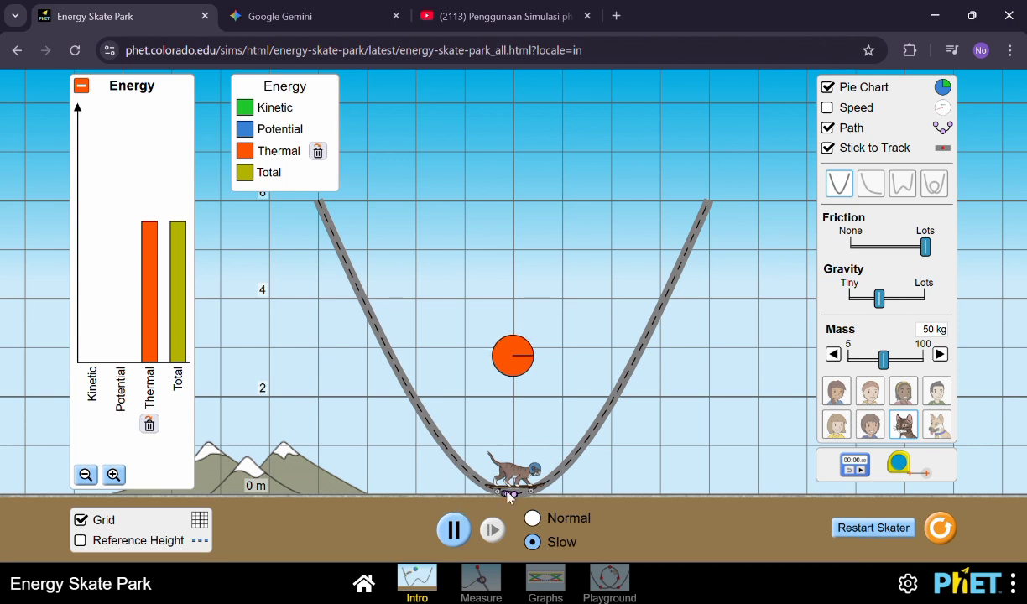
Step: Release the cat twice from the track's right side with friction on, and pause it on the left side to examine its energy
left_click_drag(530, 474, 644, 295)
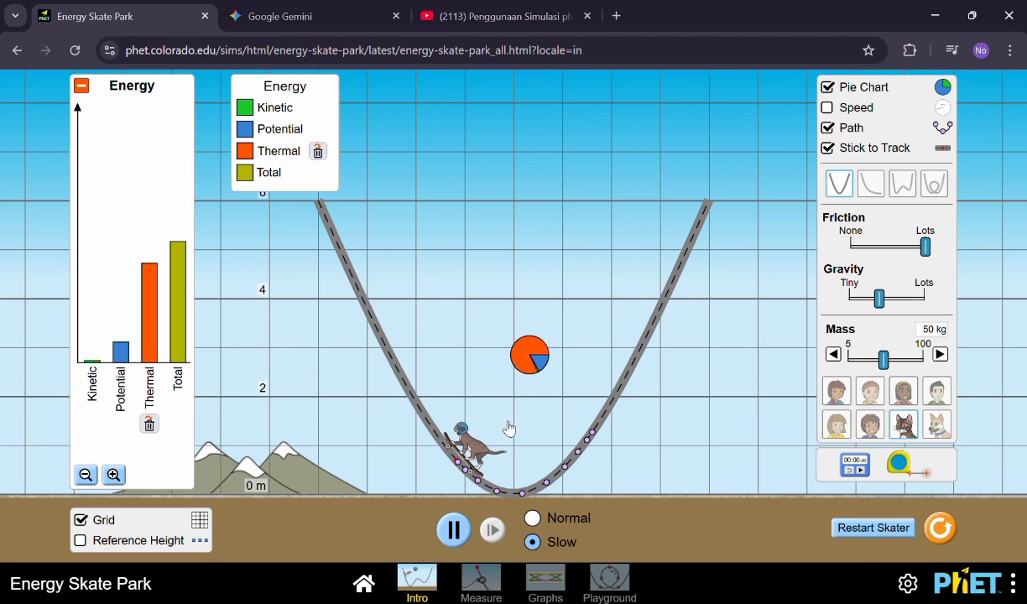
left_click_drag(503, 460, 642, 356)
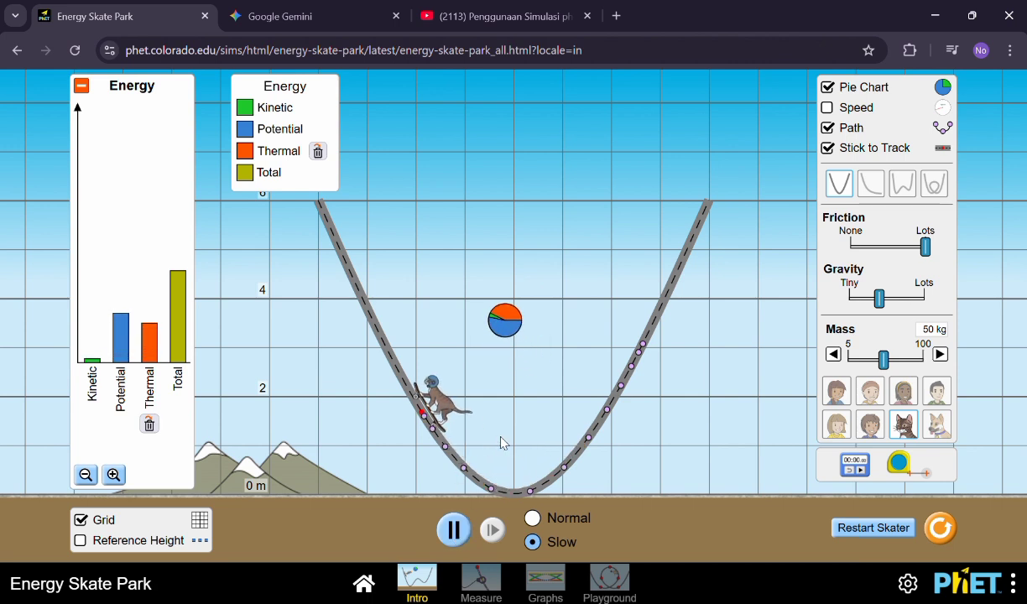
key("space")
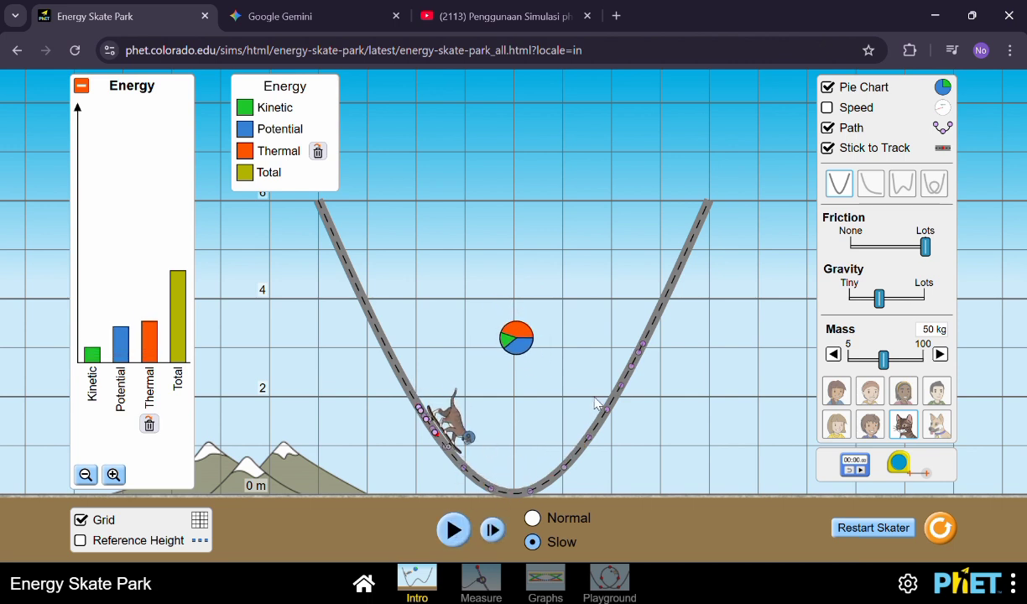